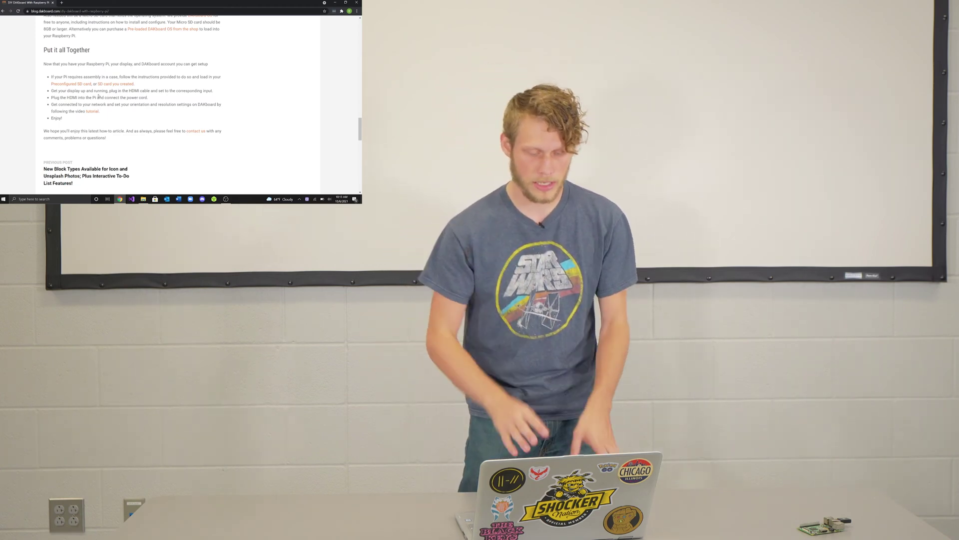
Open the DAKboard OS for Raspberry Pi install article and scroll to 'Write the File to a Micro SD Card'.
left_click(101, 85)
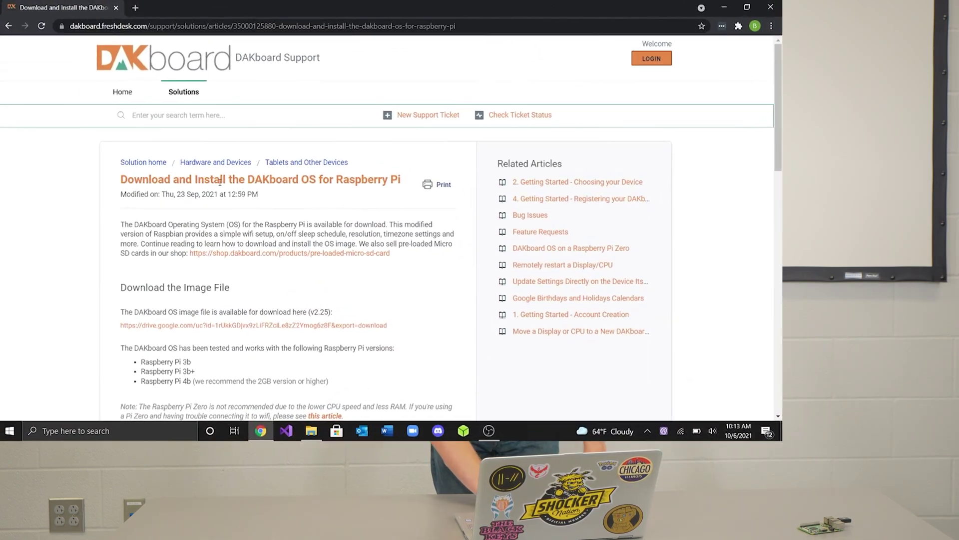
scroll(276, 189, "down", 1)
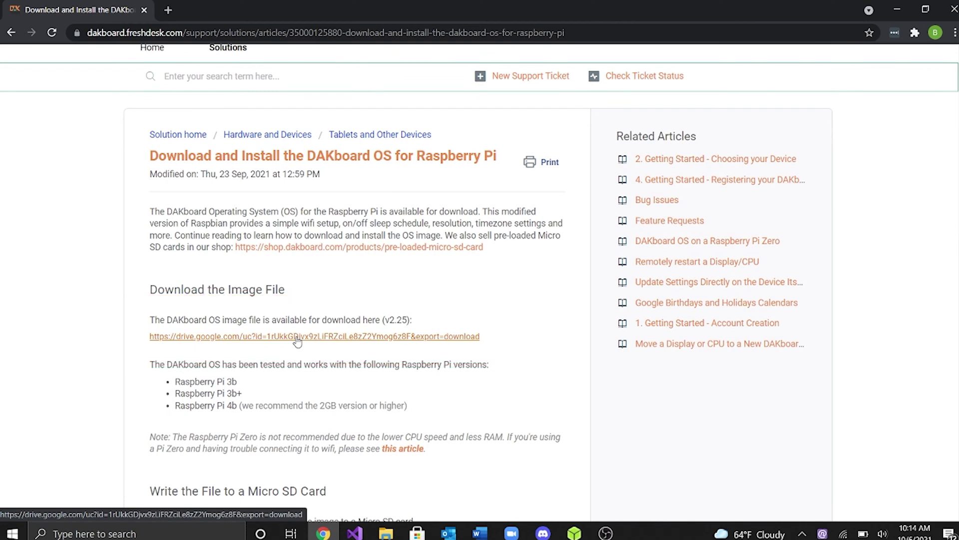
scroll(298, 341, "down", 5)
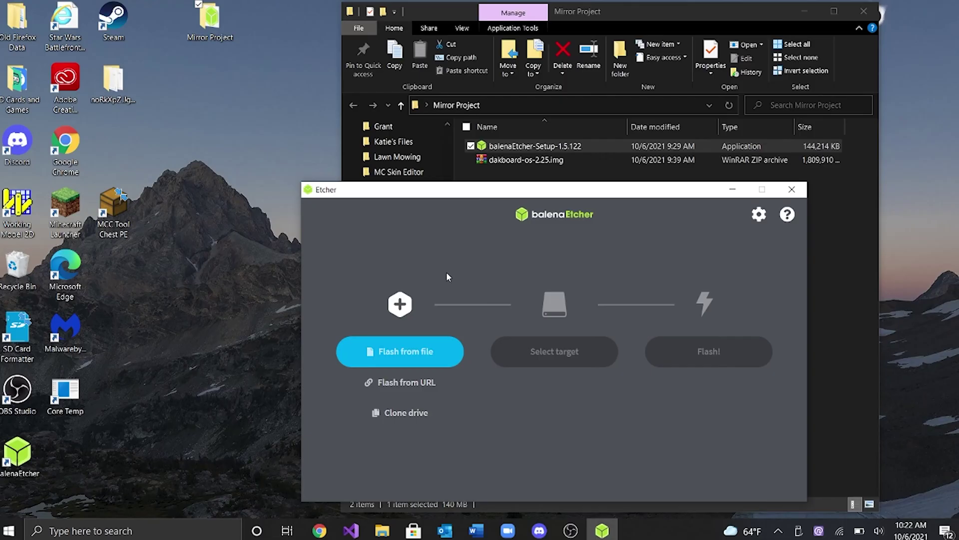
Pick dakboard-os-2.25.img as the image to flash in balenaEtcher.
left_click(436, 353)
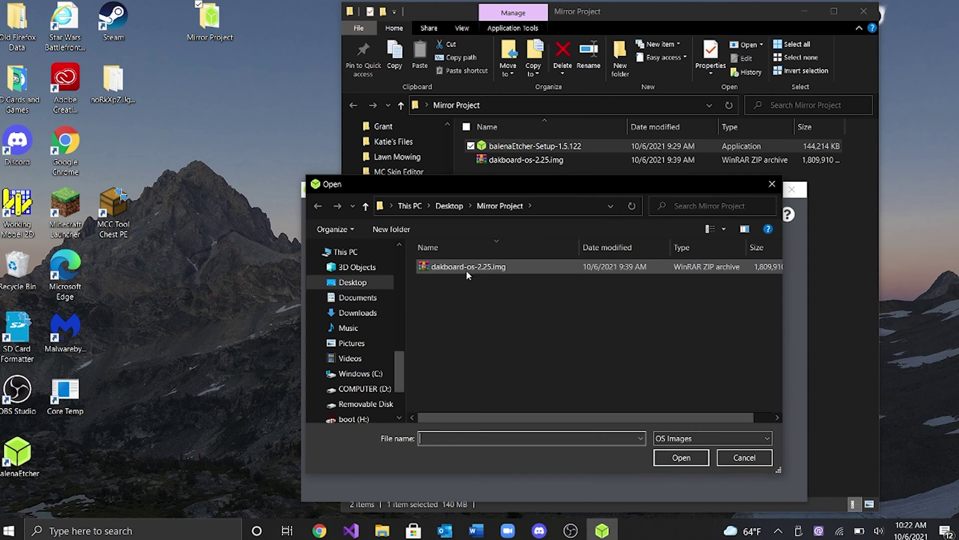
left_click(466, 270)
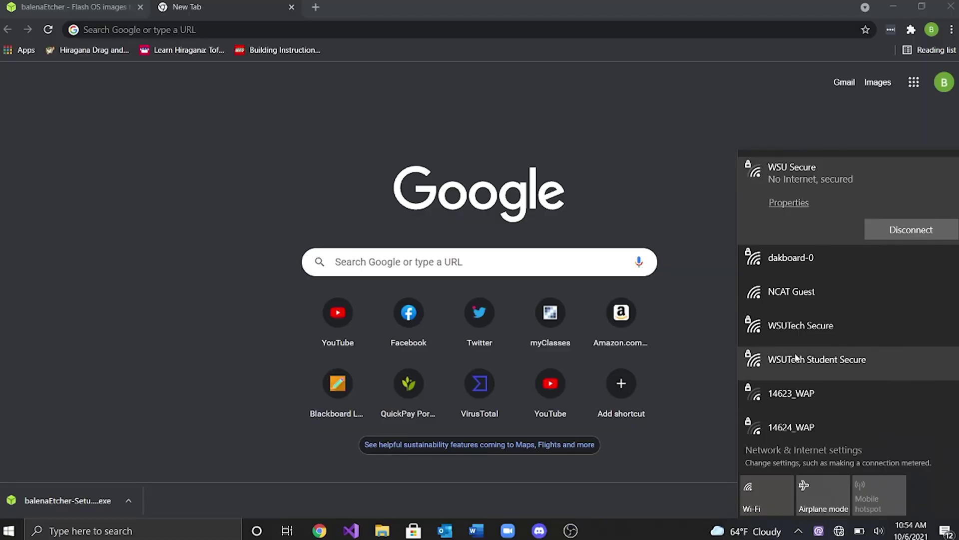
Join the dakboard-0 Wi-Fi hotspot from the Windows network list.
left_click(787, 257)
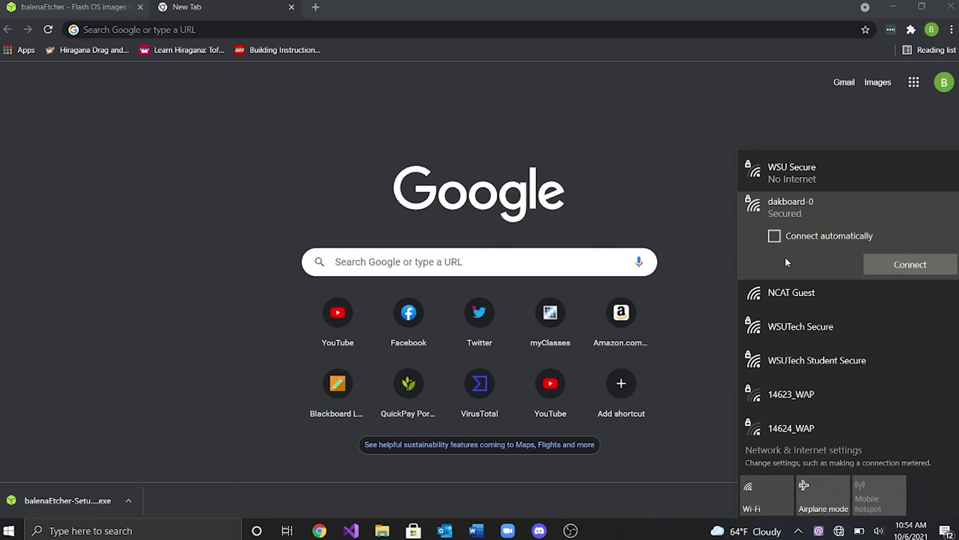
left_click(894, 261)
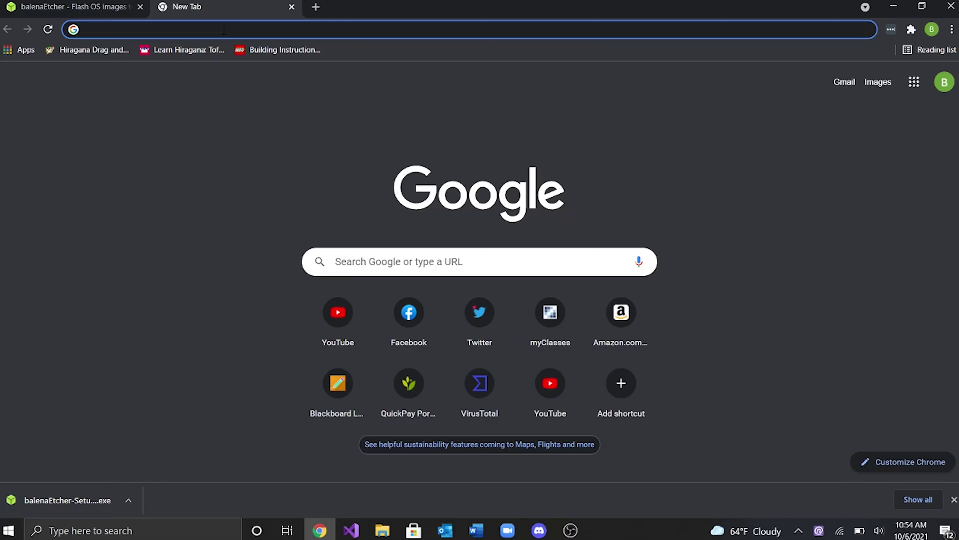
type("h")
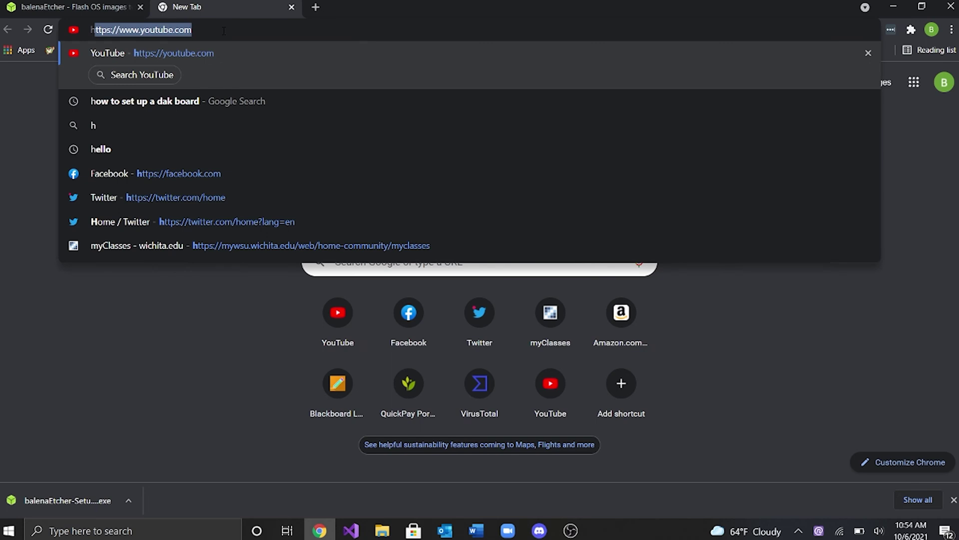
type("ttp:/")
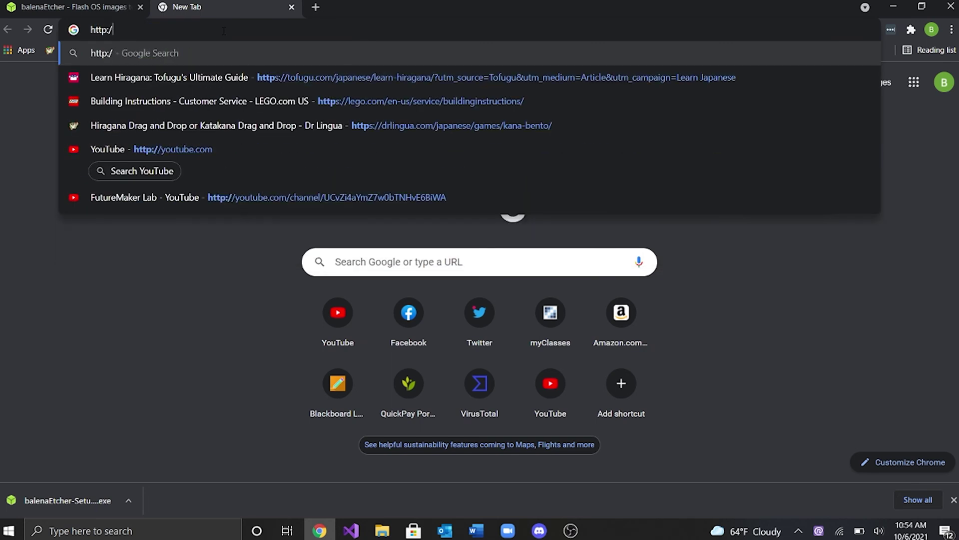
type("/10")
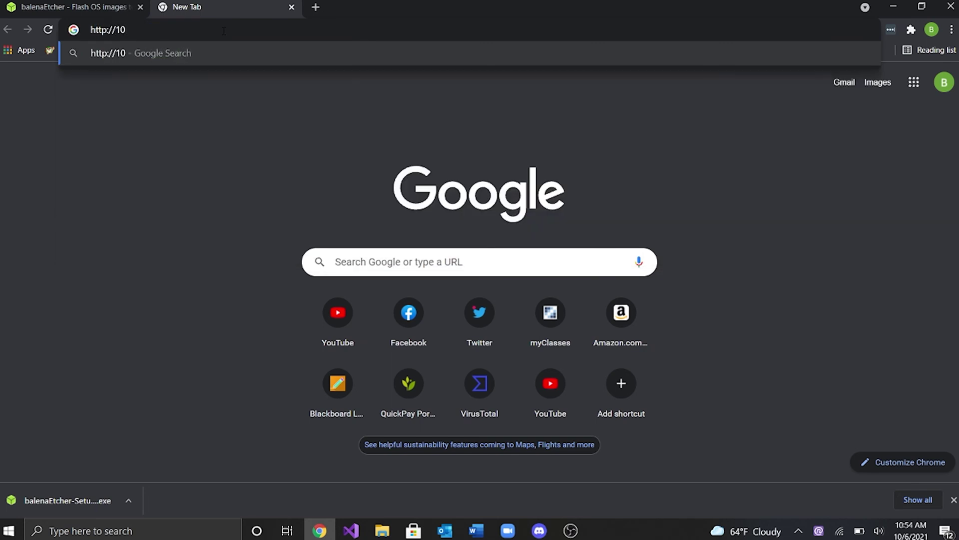
type(".0.0.5")
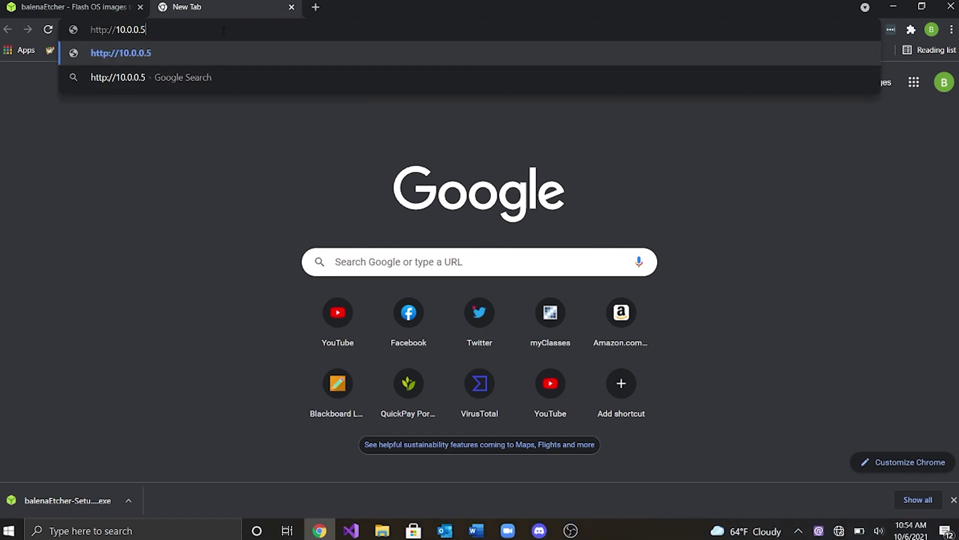
key("Return")
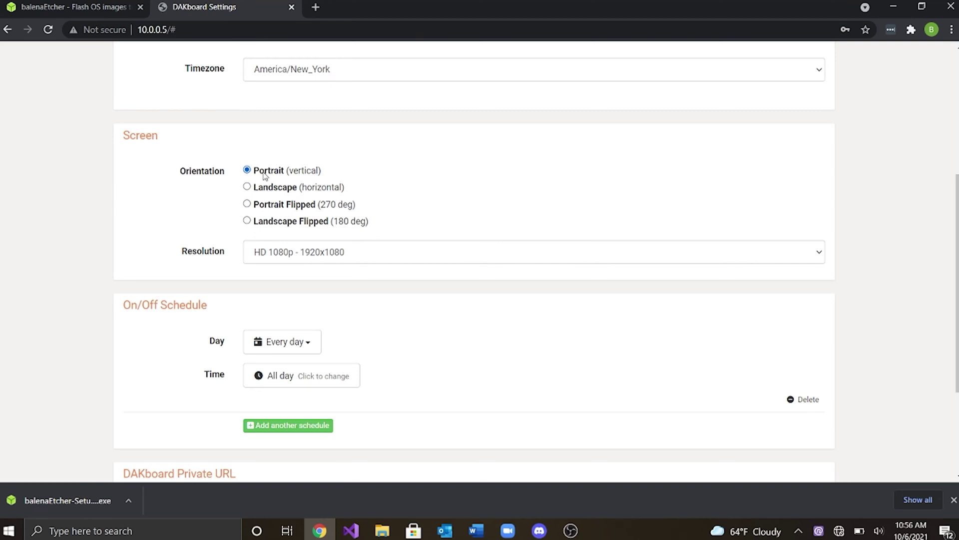
Save Portrait orientation, HD 1080p resolution and America/New_York timezone with Save Changes.
scroll(265, 174, "down", 3)
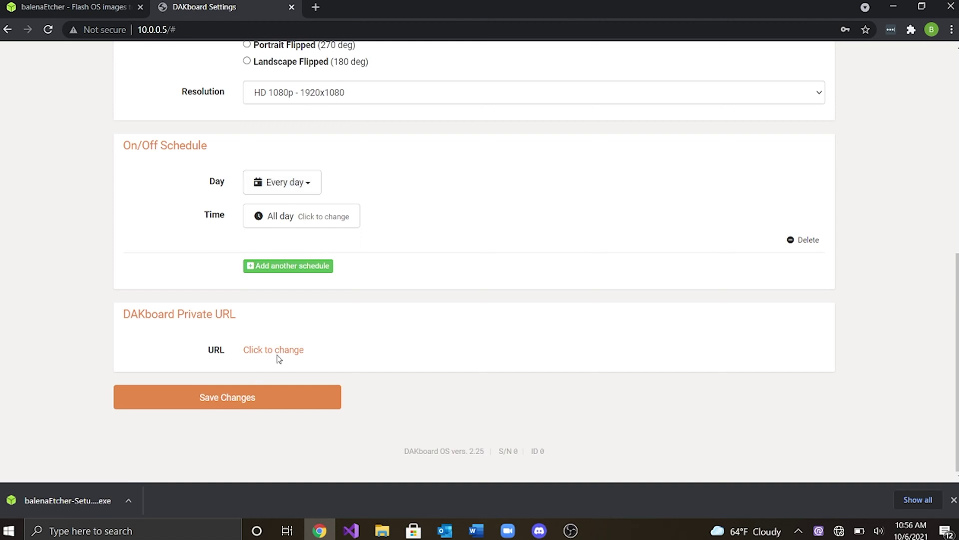
left_click(239, 405)
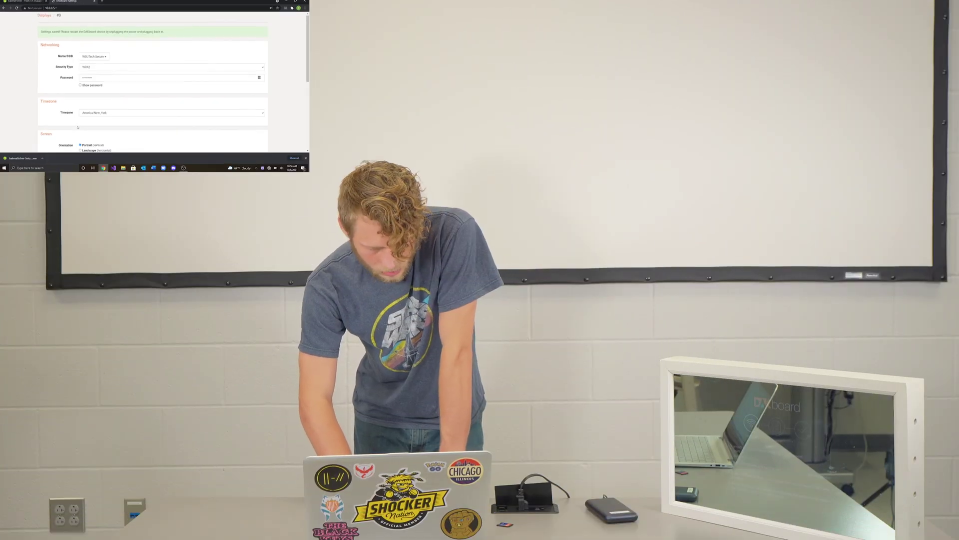
Scroll the support article to the serial number and device ID instructions.
scroll(135, 220, "down", 2)
scroll(81, 121, "up", 2)
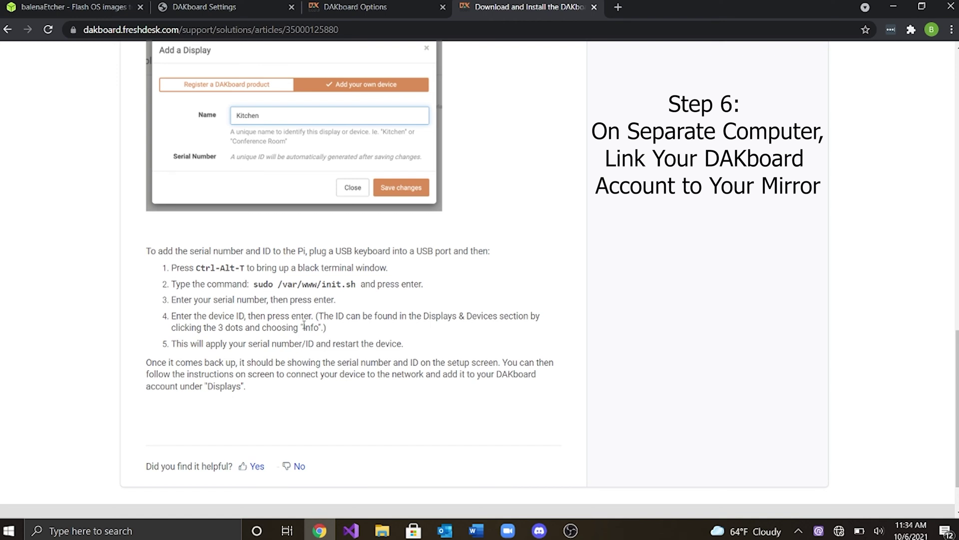
Go to dakboard.com in a new tab to reach the Displays & Devices list.
left_click(619, 7)
type("d")
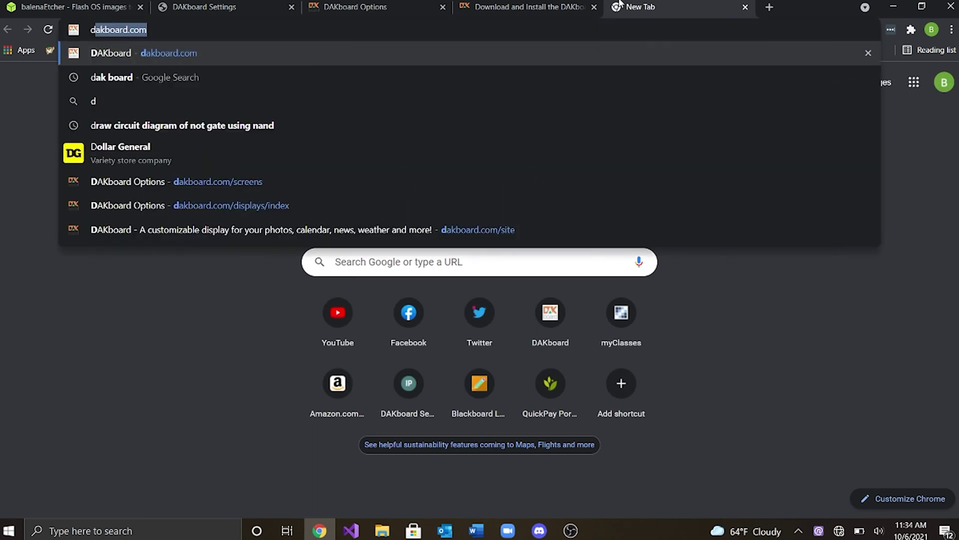
key("Return")
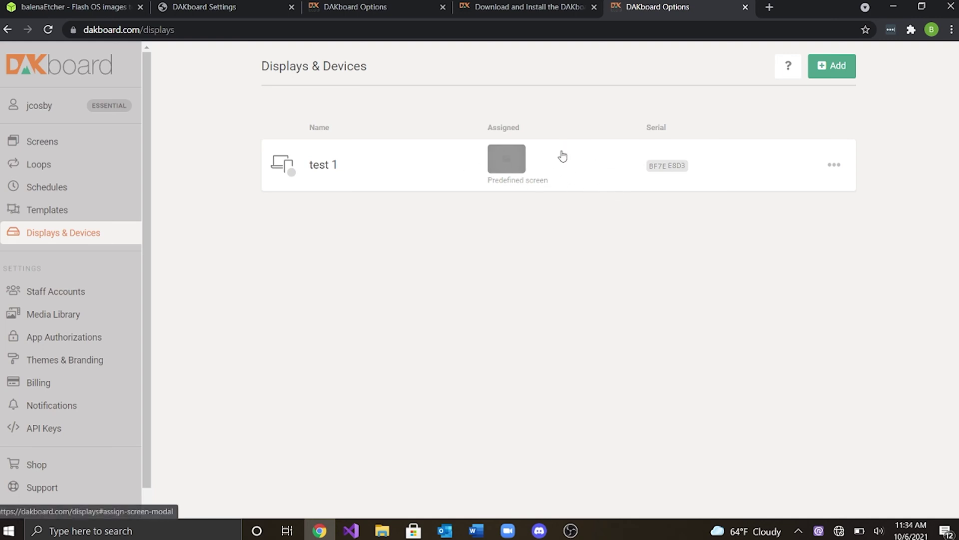
left_click(829, 80)
left_click(583, 198)
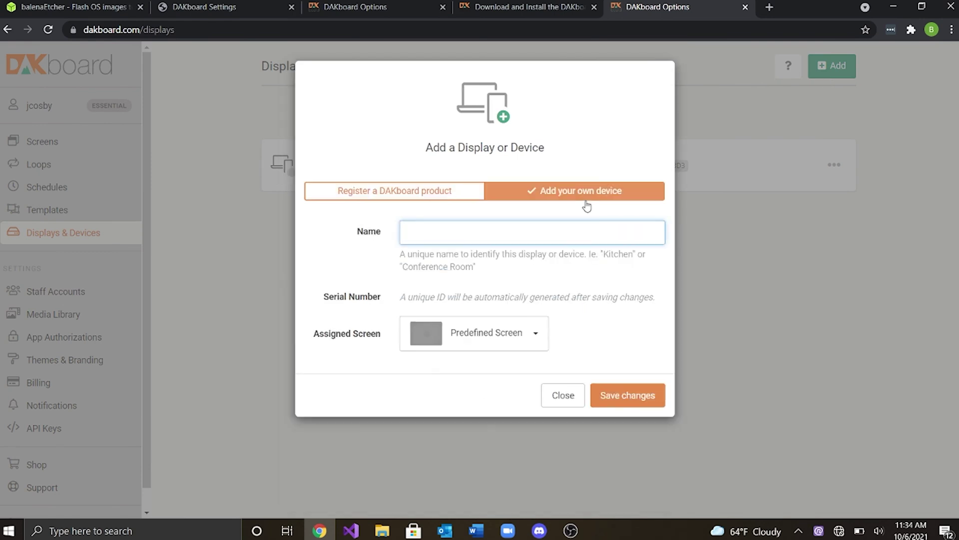
left_click(565, 400)
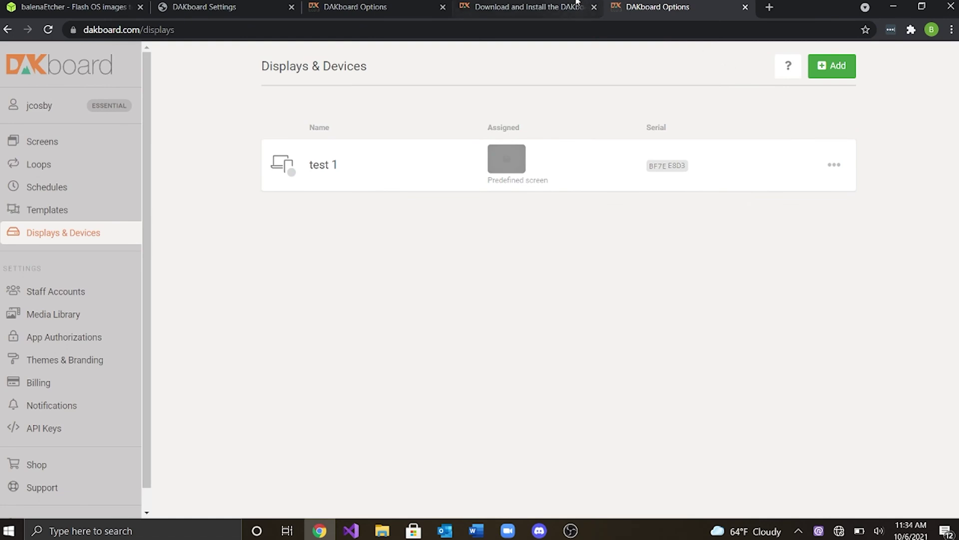
left_click(799, 62)
left_click(817, 65)
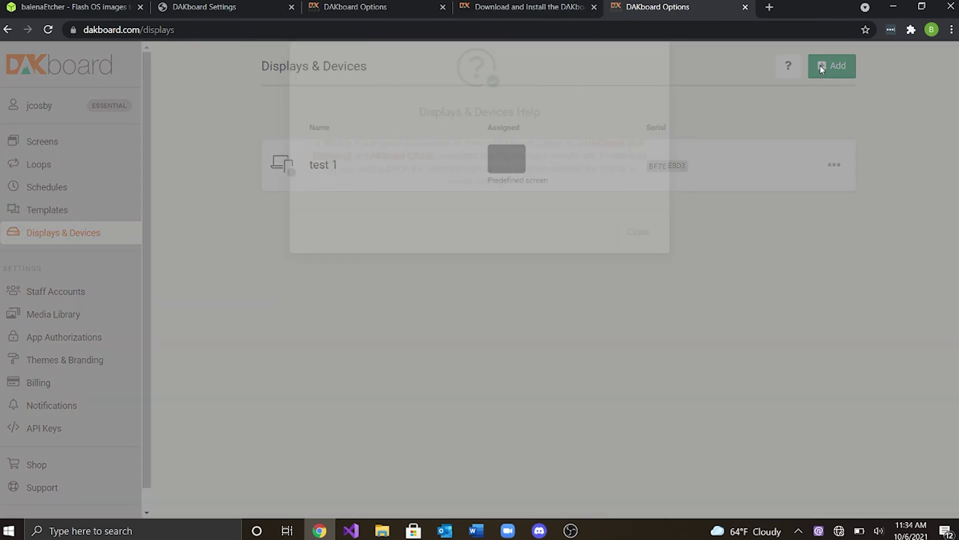
left_click(831, 67)
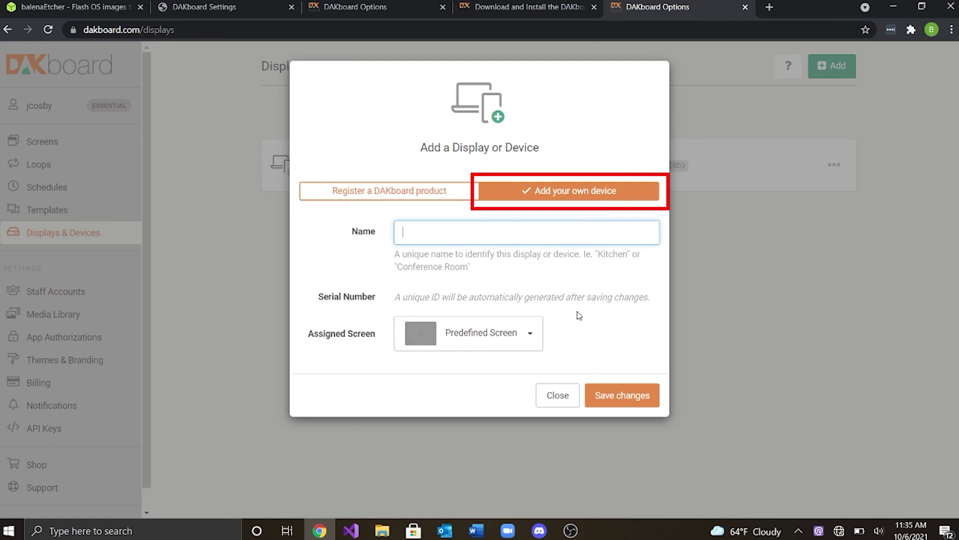
left_click(554, 393)
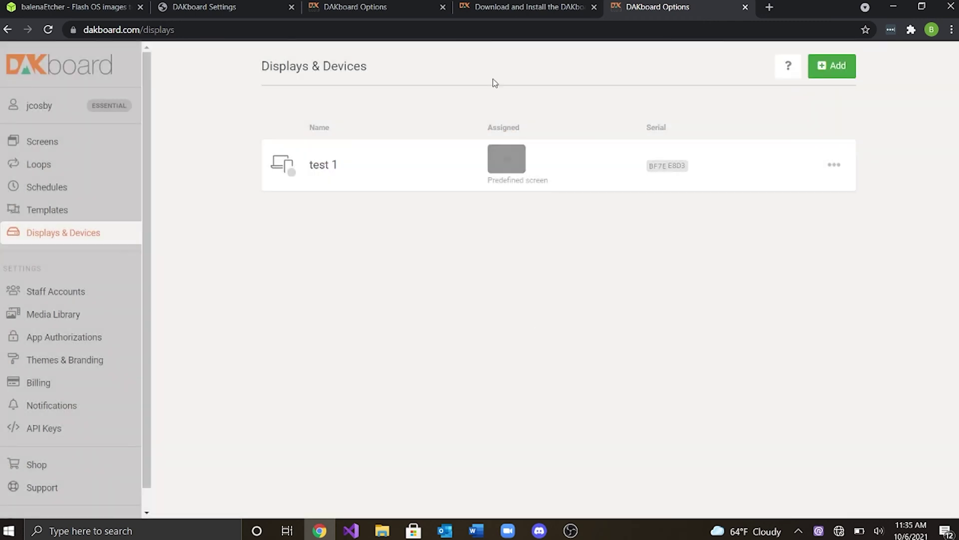
Show the test 1 display's Info with its serial number and device ID.
left_click(842, 167)
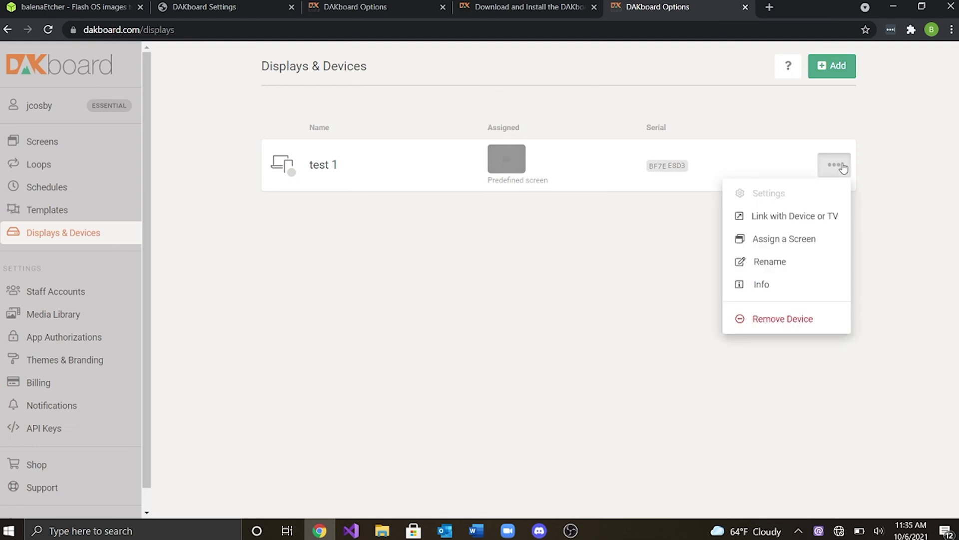
left_click(766, 284)
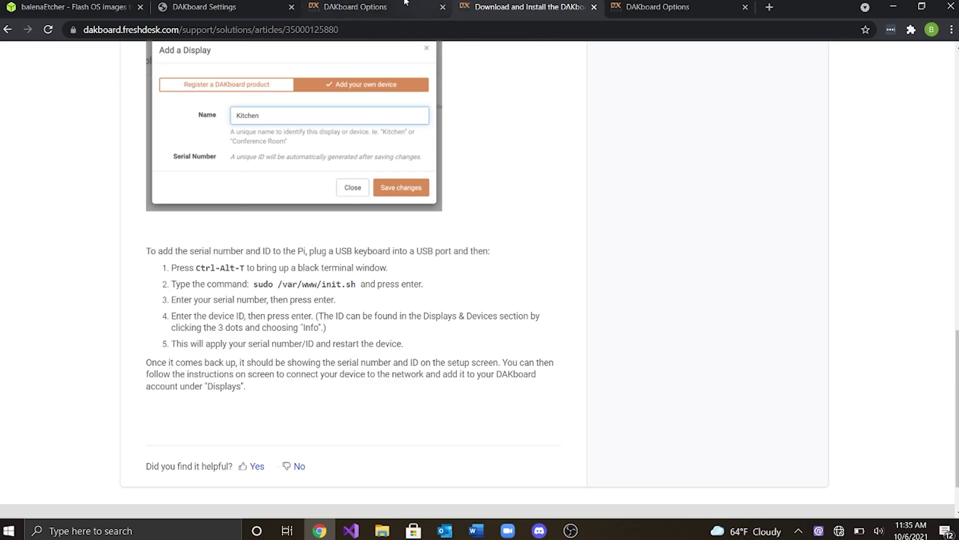
left_click(377, 5)
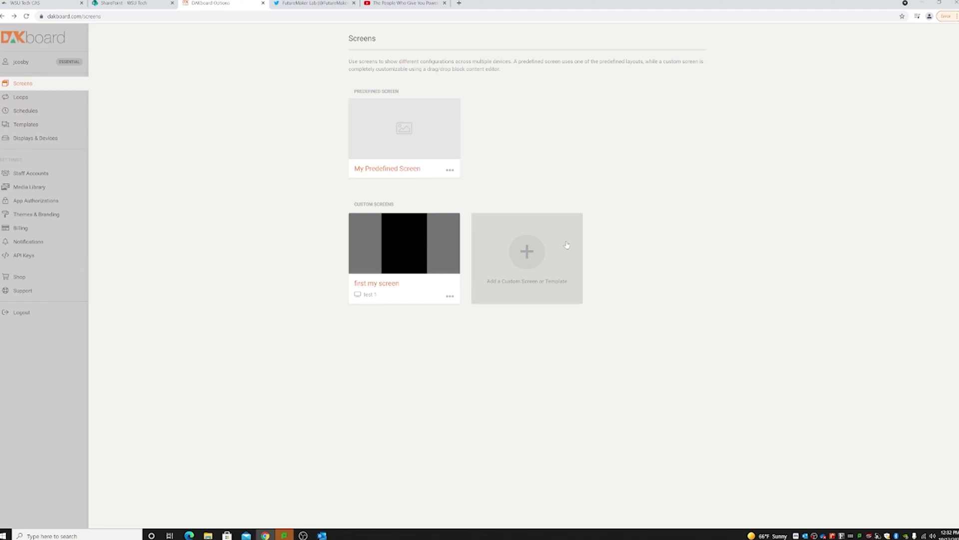
Add a blank custom screen named 'test 1' and open its layout editor.
left_click(555, 265)
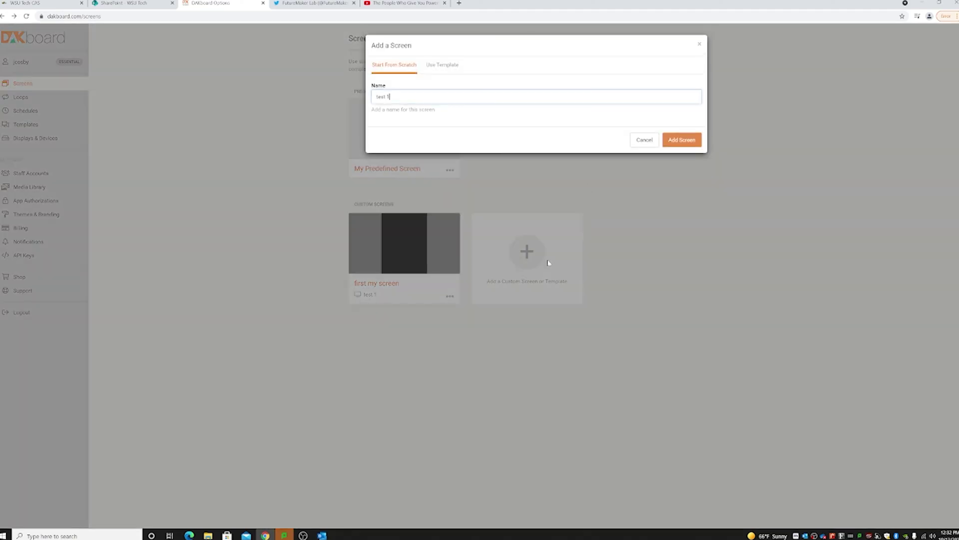
left_click(670, 141)
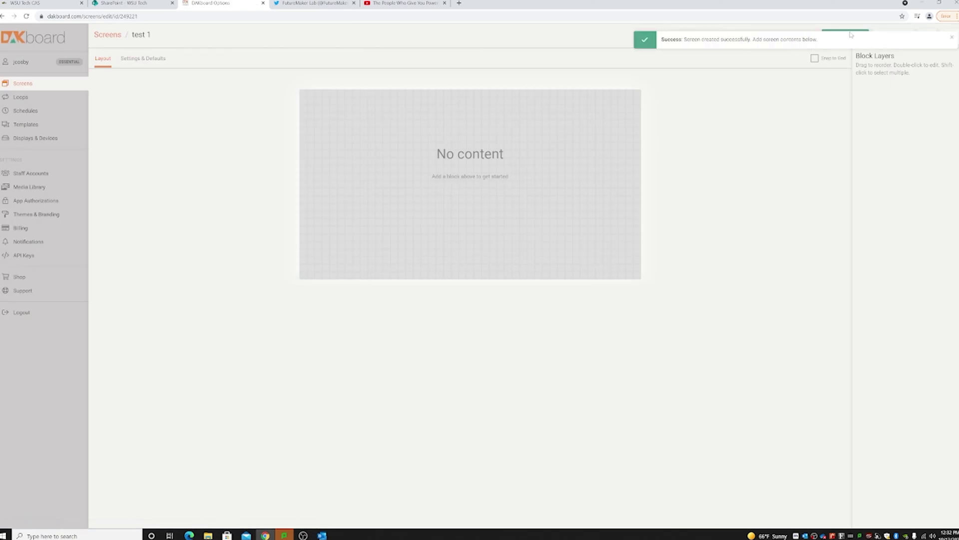
Add a YouTube video block and move it toward the canvas middle.
left_click(953, 40)
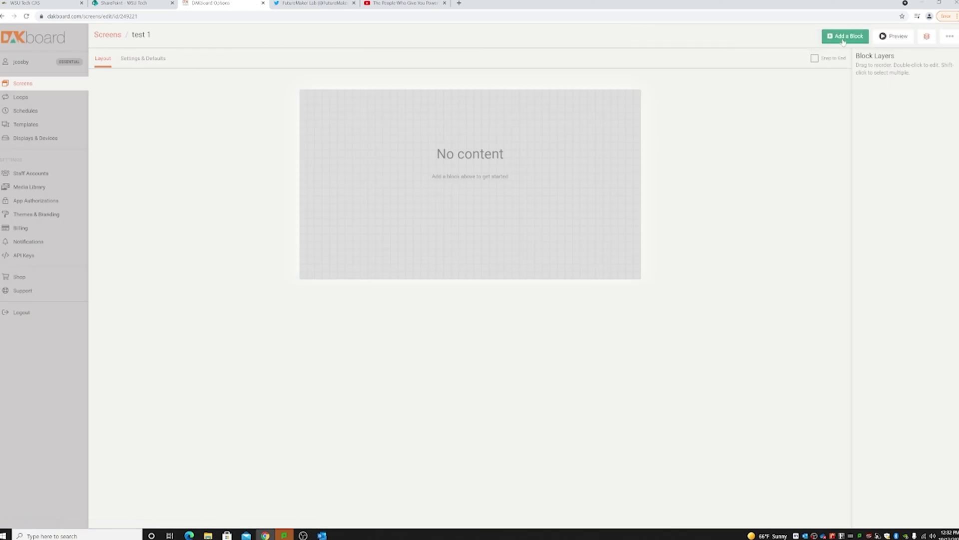
left_click(845, 36)
scroll(490, 204, "down", 5)
scroll(489, 205, "down", 15)
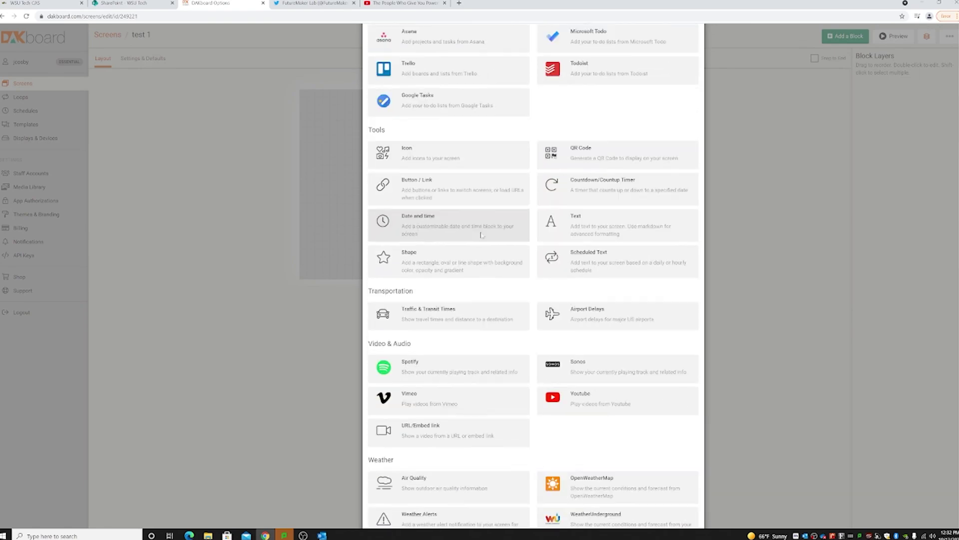
left_click(606, 274)
left_click_drag(329, 100, 405, 158)
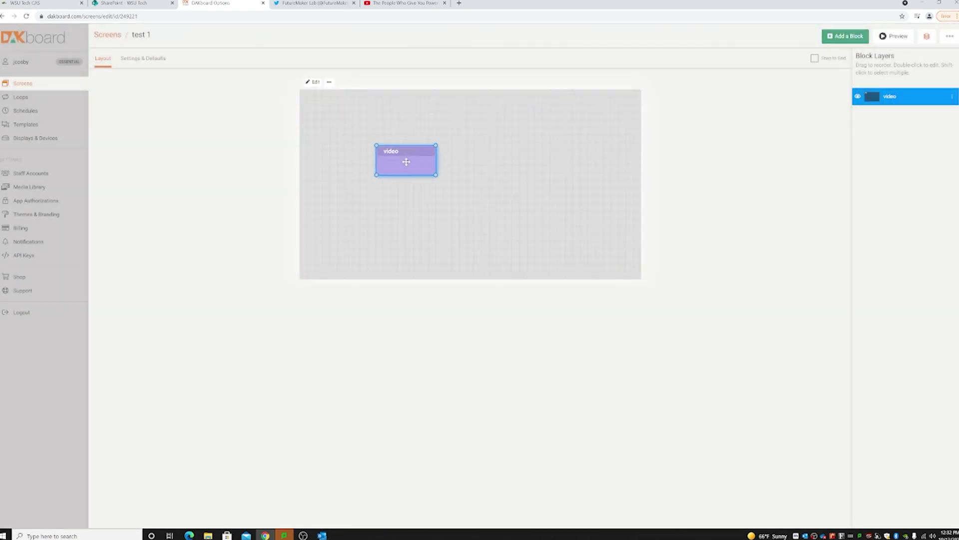
Add a Twitter block and place it at the top middle of the canvas.
left_click(846, 36)
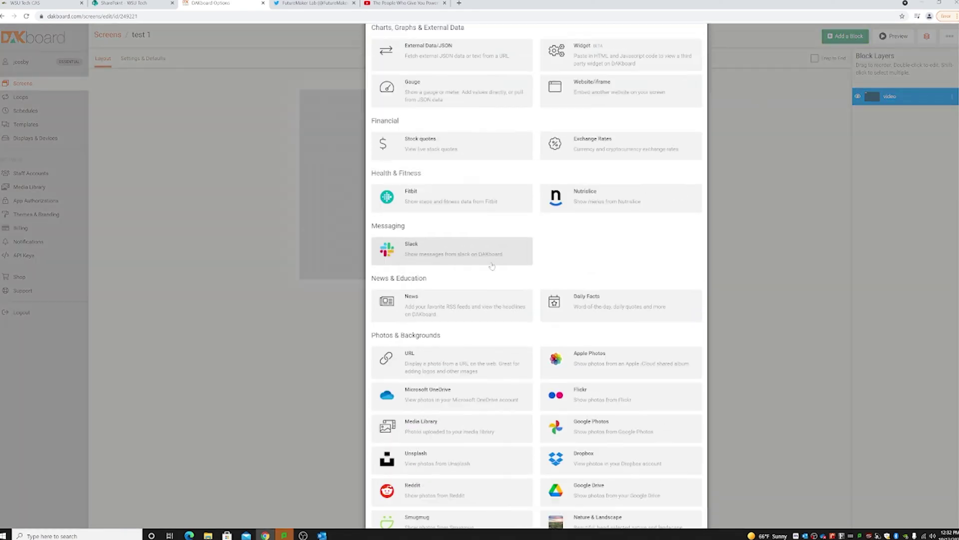
scroll(419, 374, "down", 6)
left_click(418, 378)
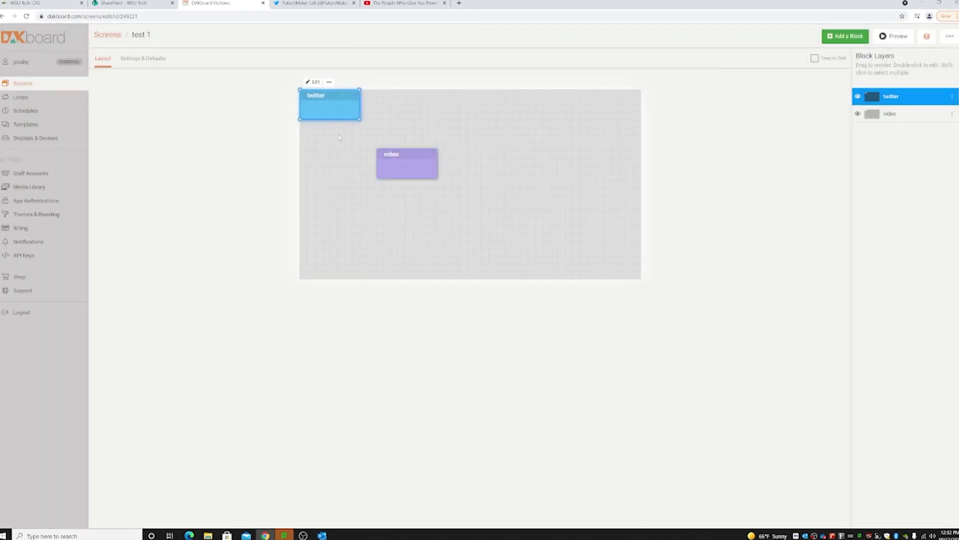
left_click_drag(329, 100, 494, 116)
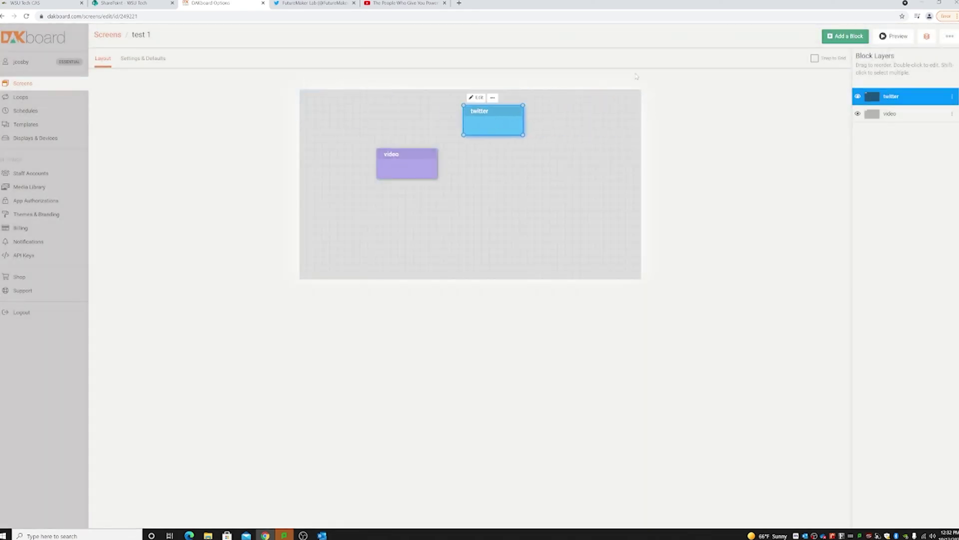
Add an OpenWeatherMap weather block and place it right of the video block.
left_click(833, 38)
scroll(445, 392, "down", 12)
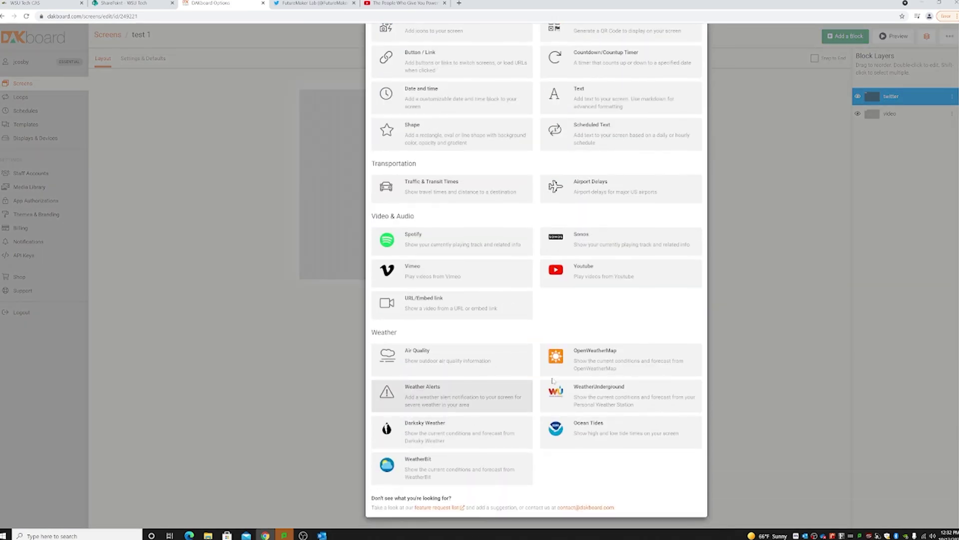
left_click(565, 359)
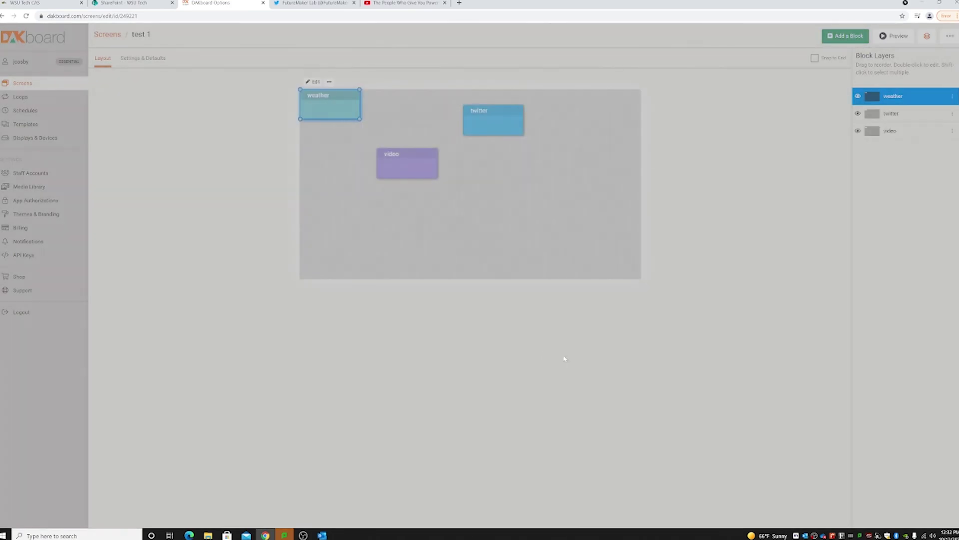
left_click_drag(302, 108, 450, 168)
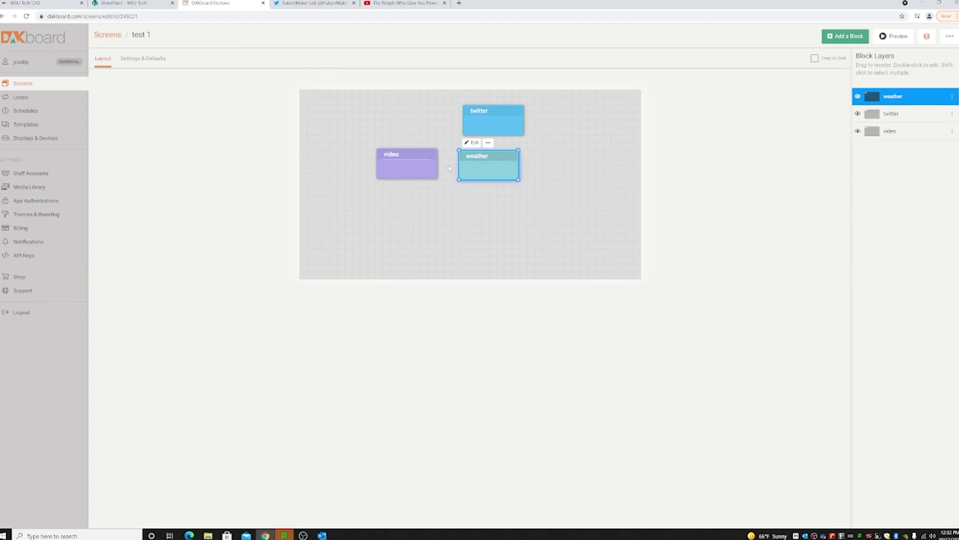
Link the Twitter block to the lab's Twitter feed and save the setting.
left_click(501, 122)
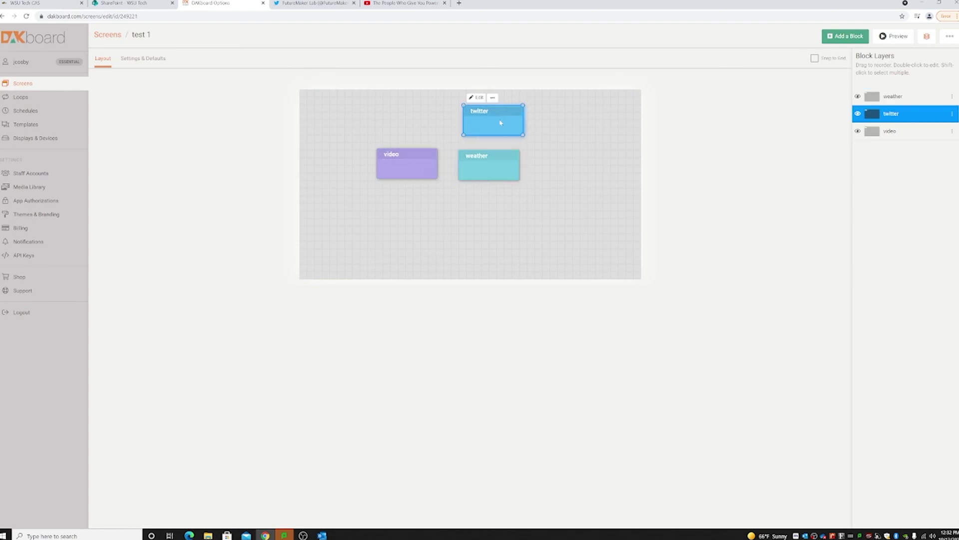
left_click(478, 98)
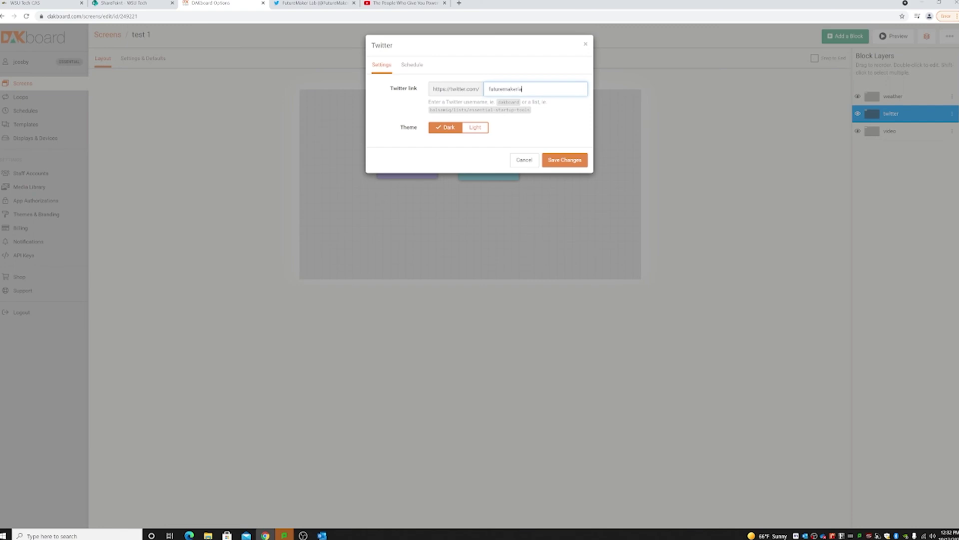
left_click(560, 160)
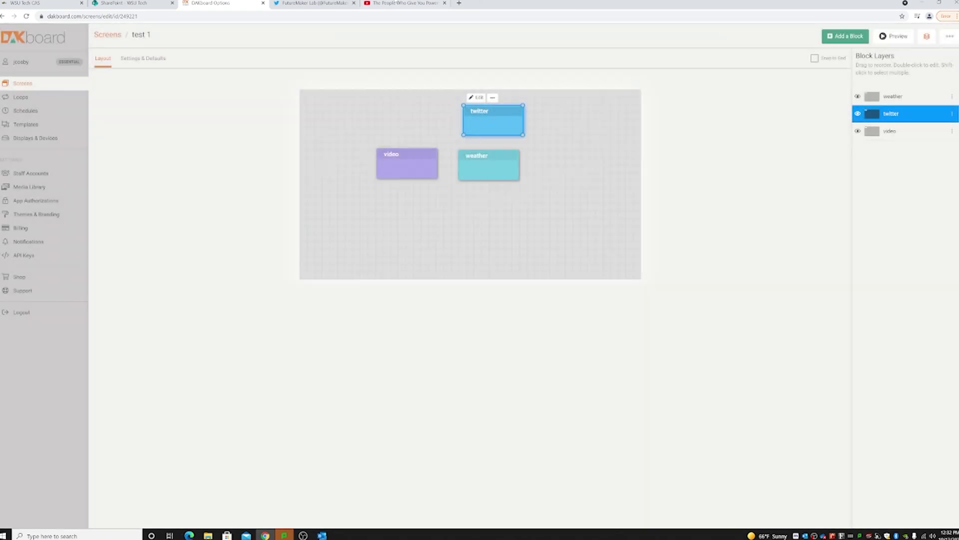
Copy the YouTube video's address into the video block's Video URL and save it.
left_click(405, 3)
right_click(83, 16)
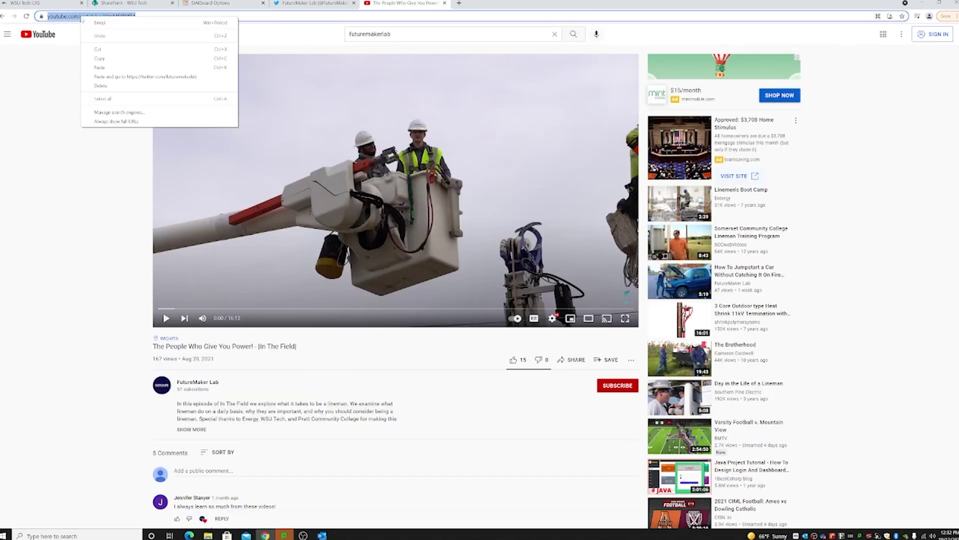
left_click(100, 60)
left_click(223, 3)
double_click(391, 173)
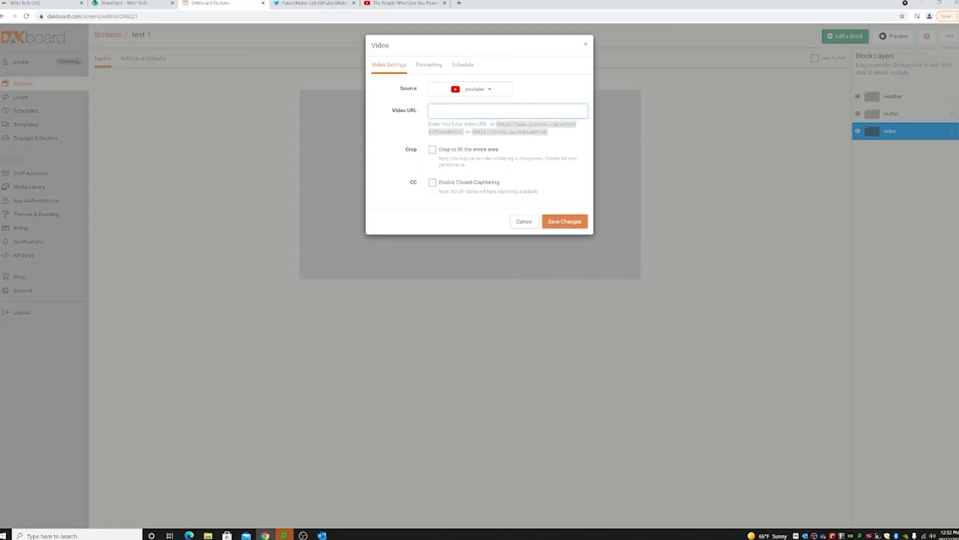
left_click(556, 222)
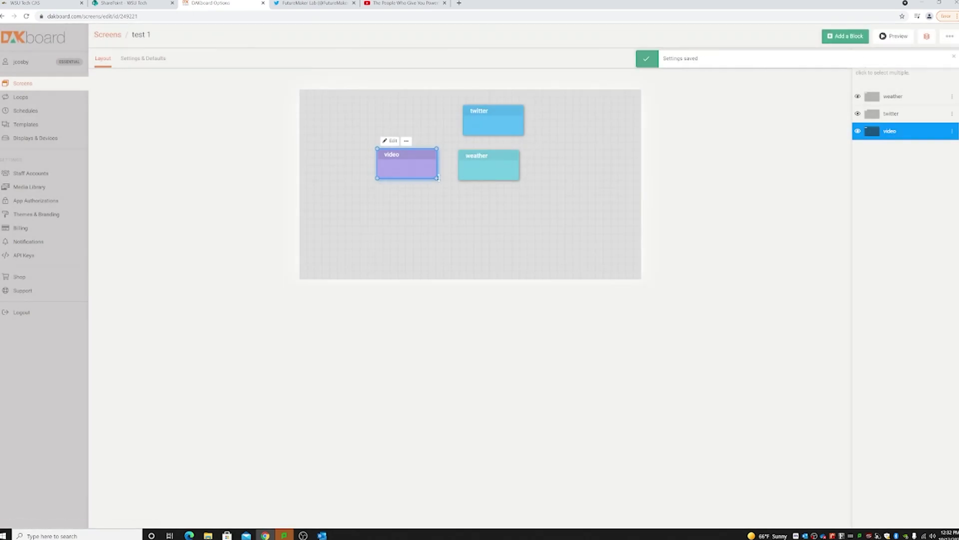
Enlarge and reposition the video, Twitter and weather blocks, then preview the test 1 screen.
left_click_drag(437, 179, 456, 212)
left_click_drag(415, 167, 391, 141)
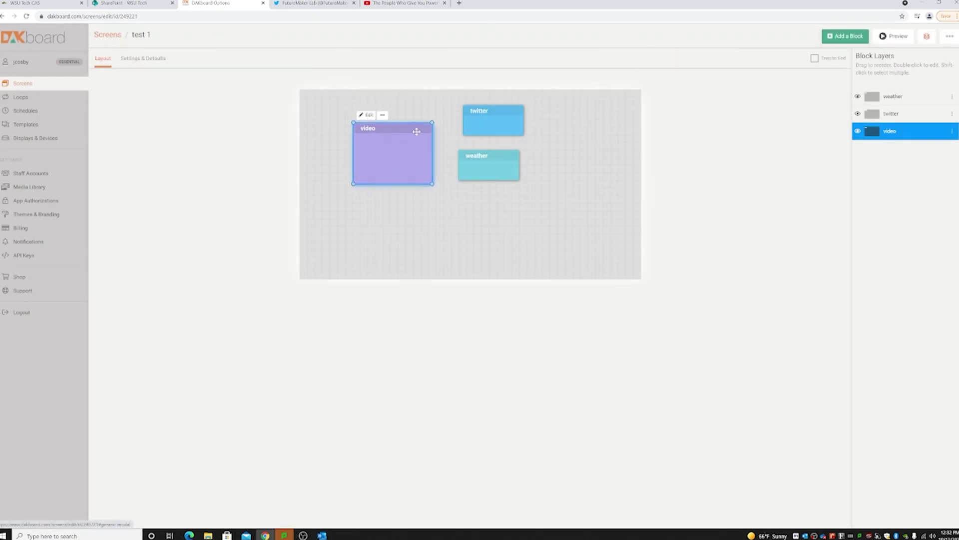
left_click(498, 126)
left_click_drag(524, 140, 579, 147)
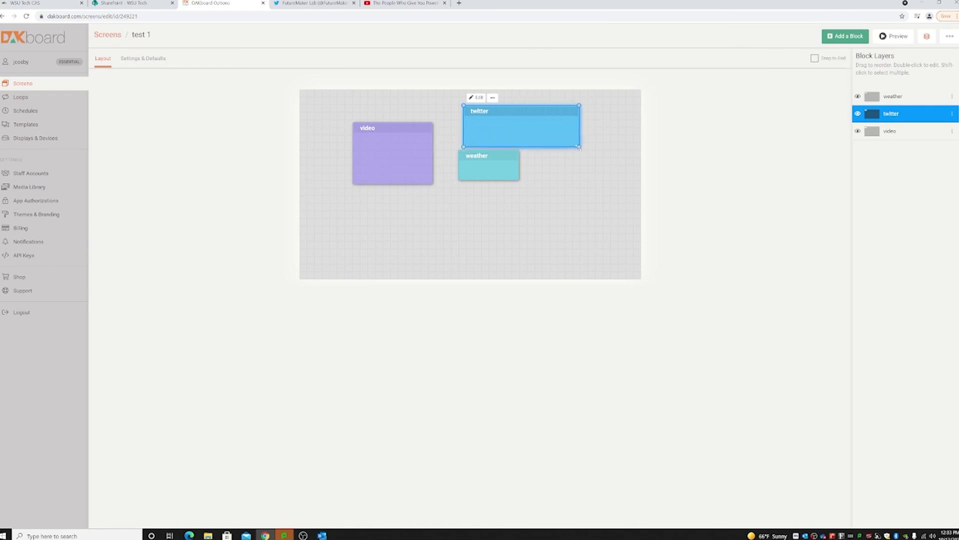
left_click_drag(509, 168, 539, 236)
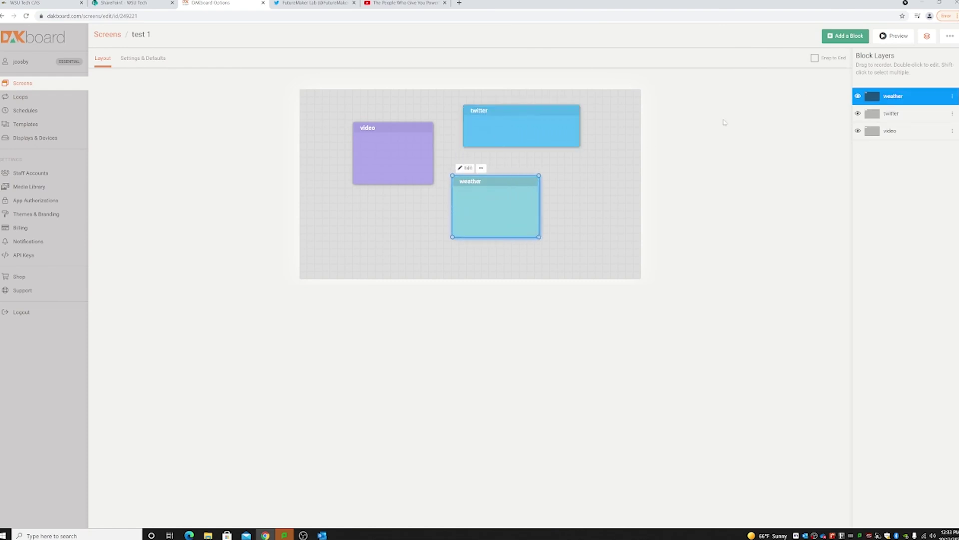
left_click(894, 36)
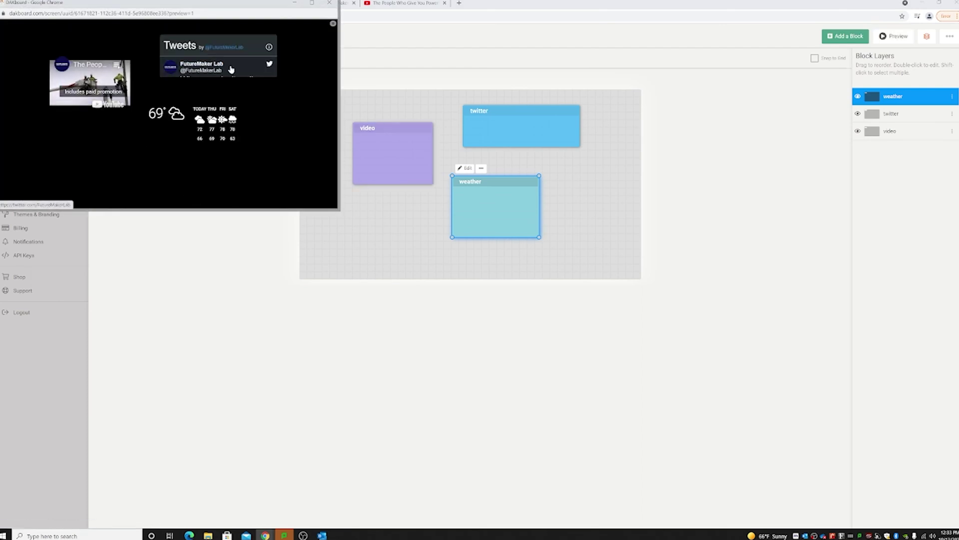
scroll(220, 70, "down", 5)
scroll(232, 69, "down", 5)
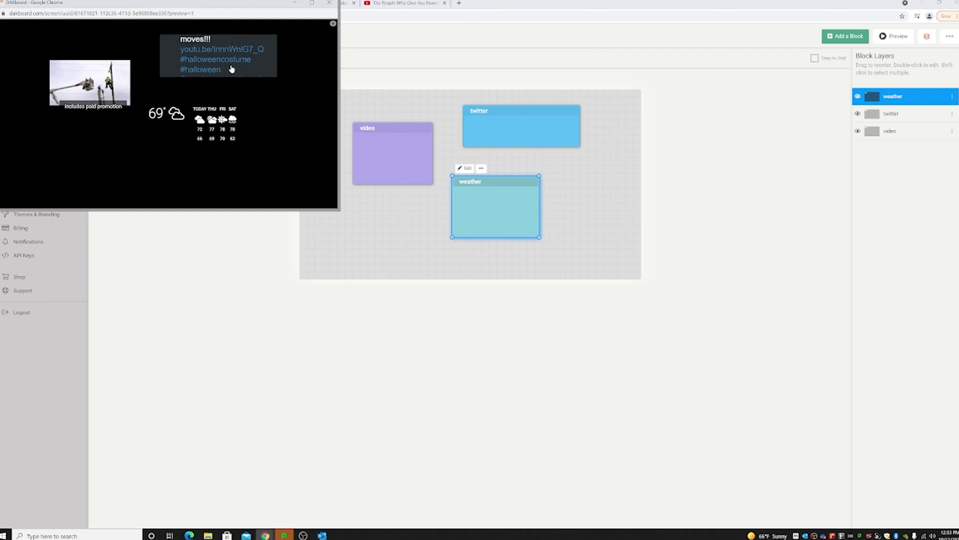
scroll(231, 69, "down", 10)
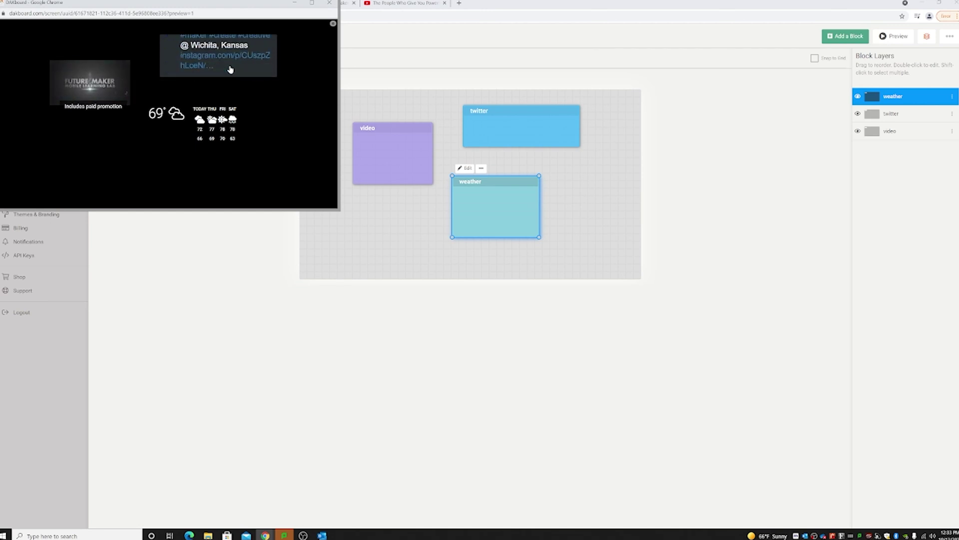
mouse_move(98, 85)
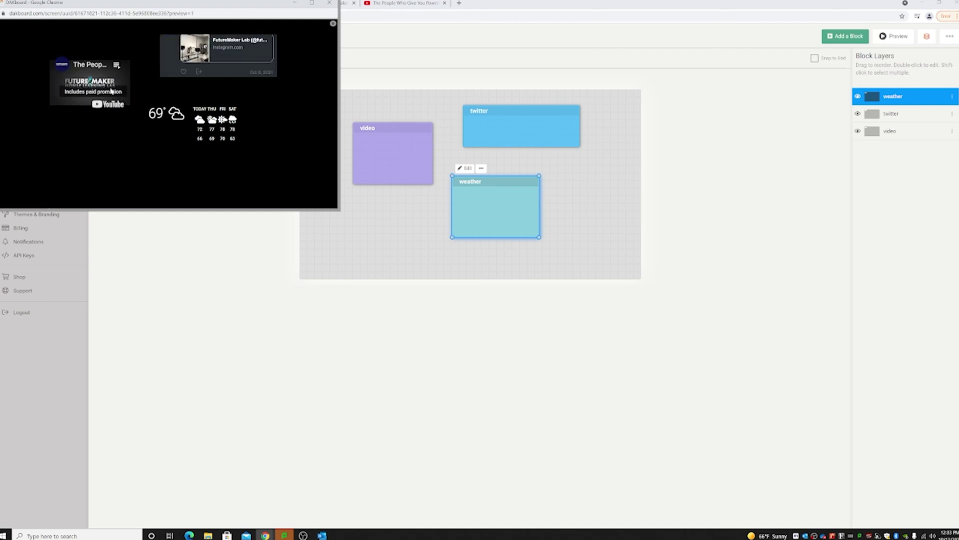
left_click(329, 3)
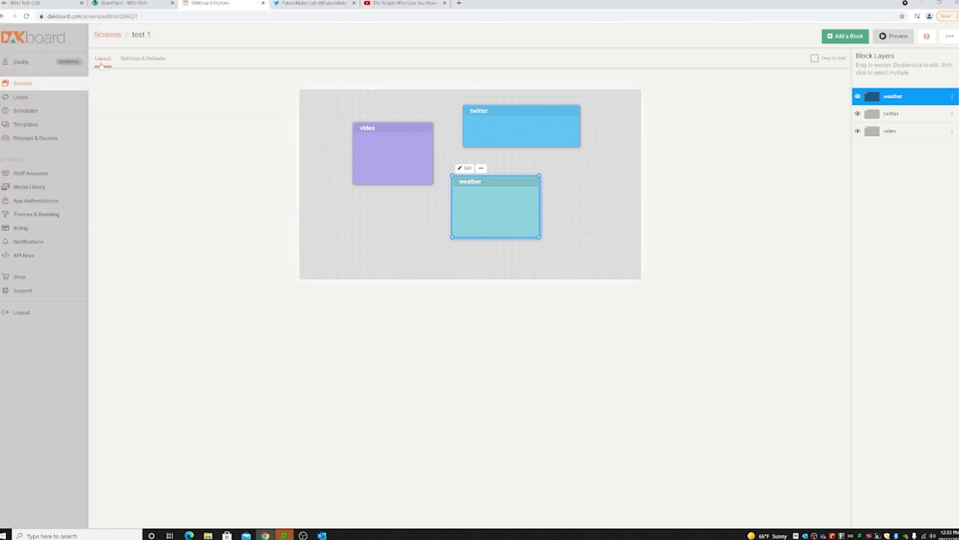